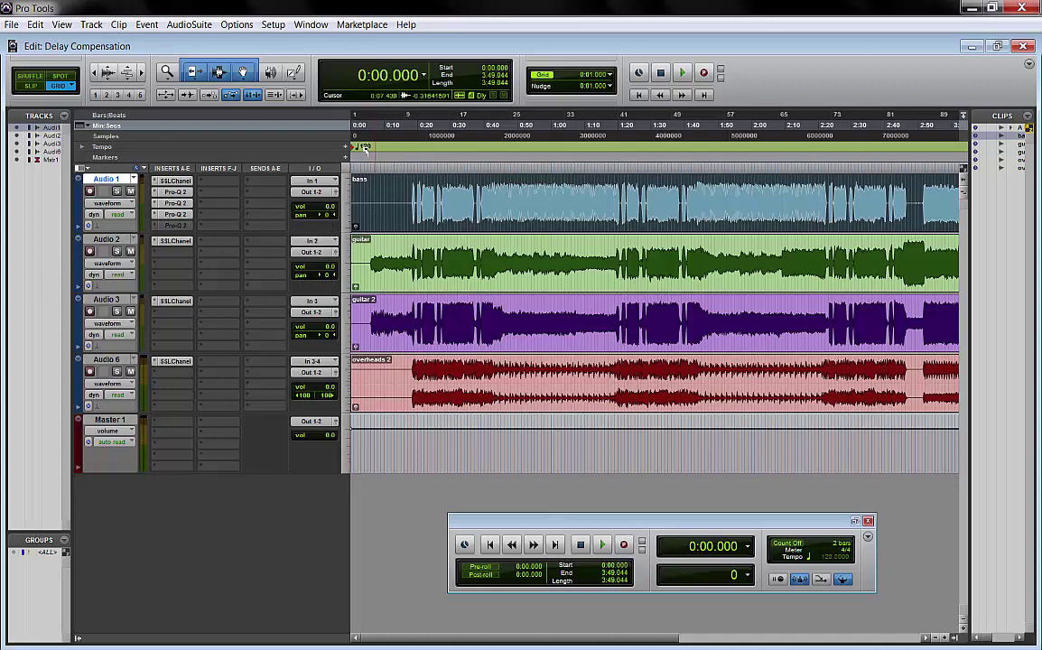
click(271, 26)
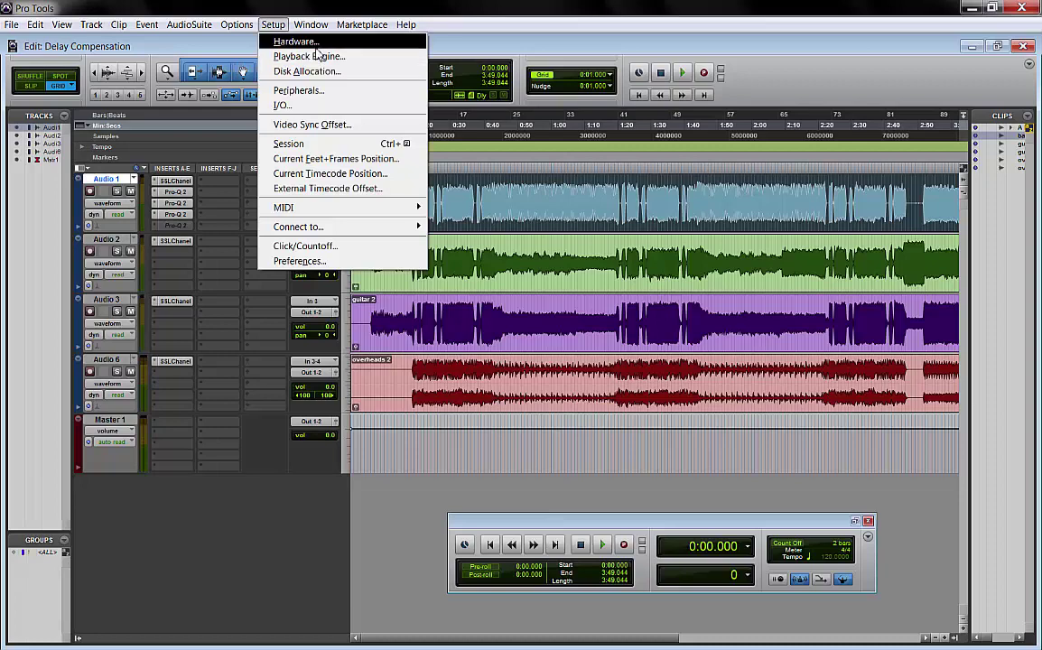
click(299, 56)
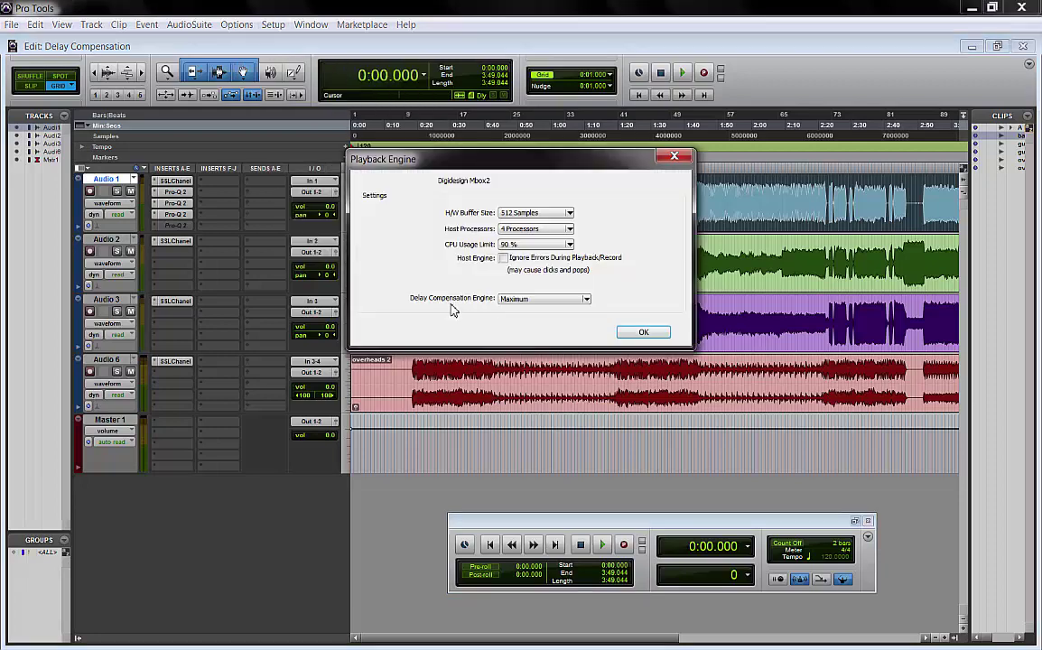
click(588, 304)
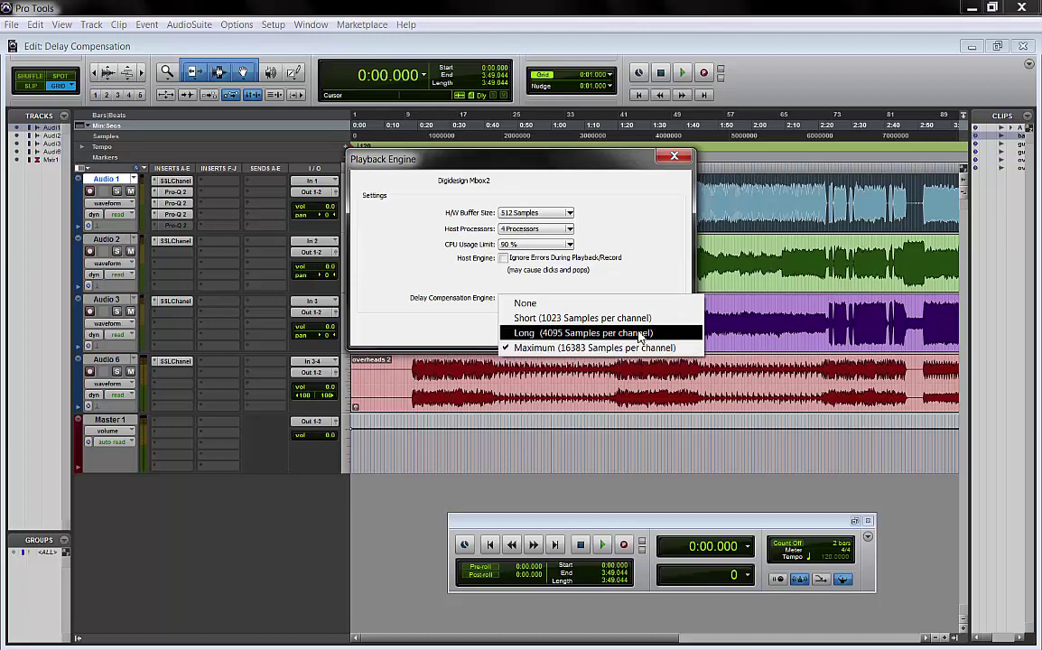
click(676, 161)
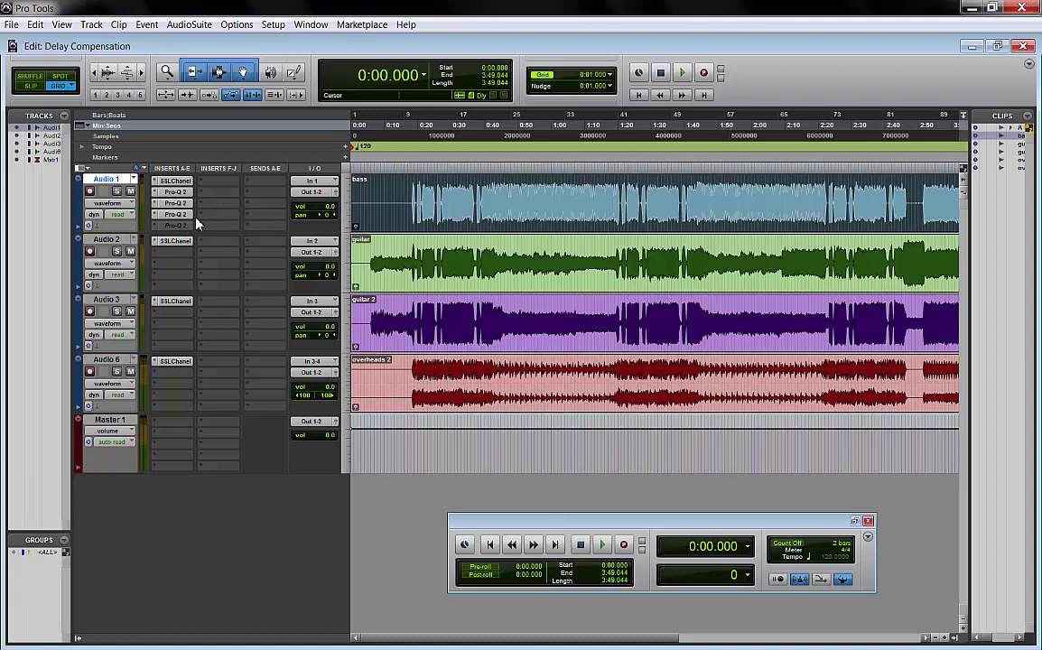
Show plug-in delay on every track and activate Audio 1's fifth Pro-Q 2, raising its delay to 20481 samples
ctrl+super+click(307, 209)
right_click(174, 224)
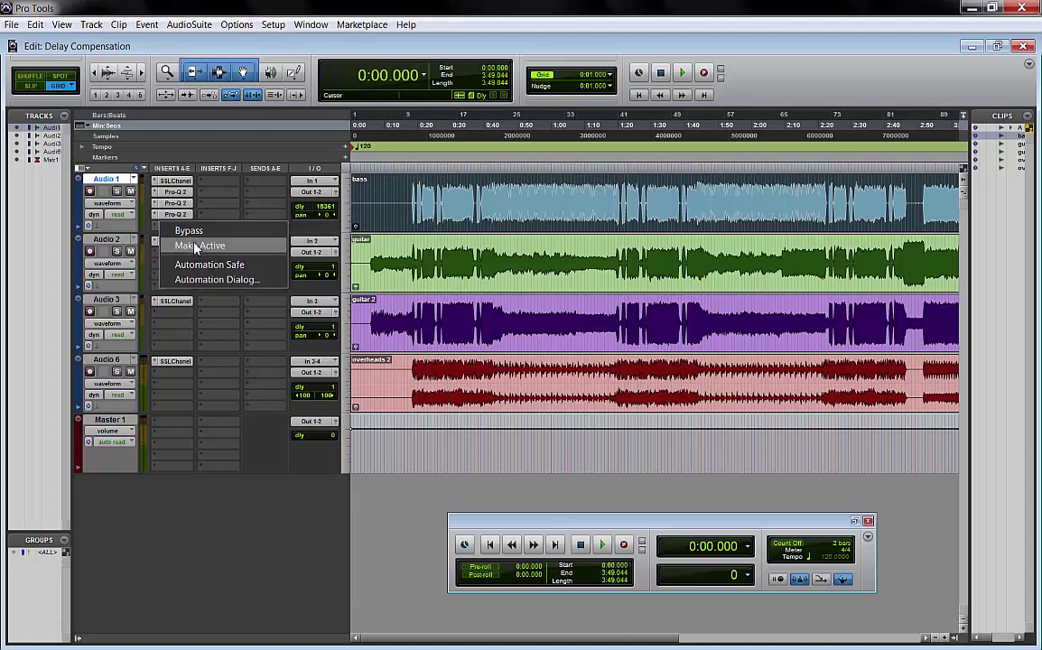
click(196, 246)
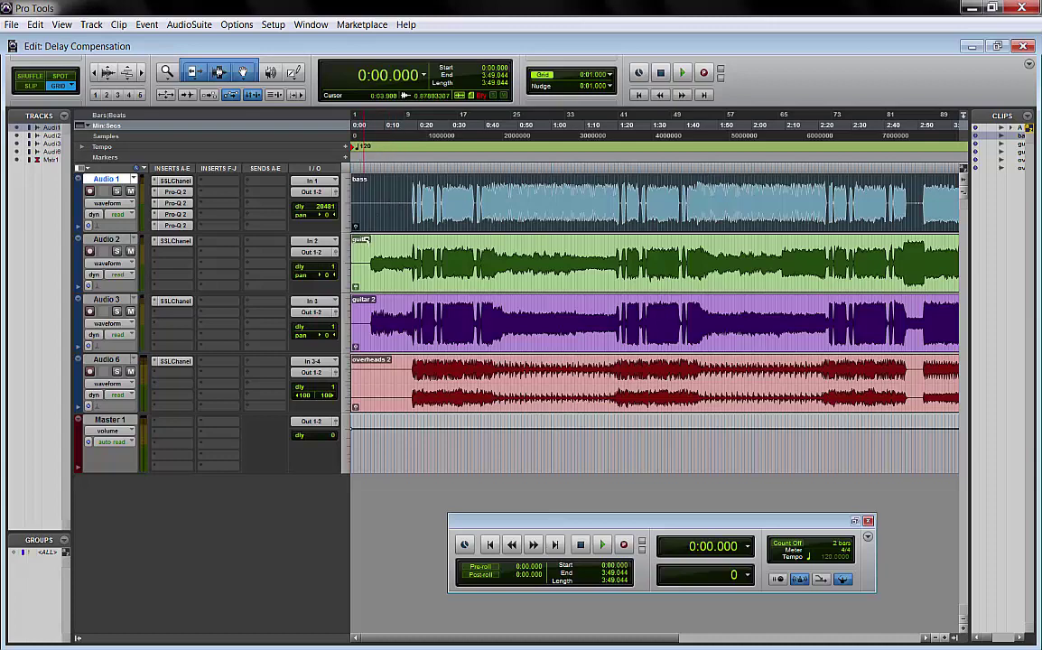
Switch to the Mix window and show the delay compensation readouts under every channel strip
click(311, 24)
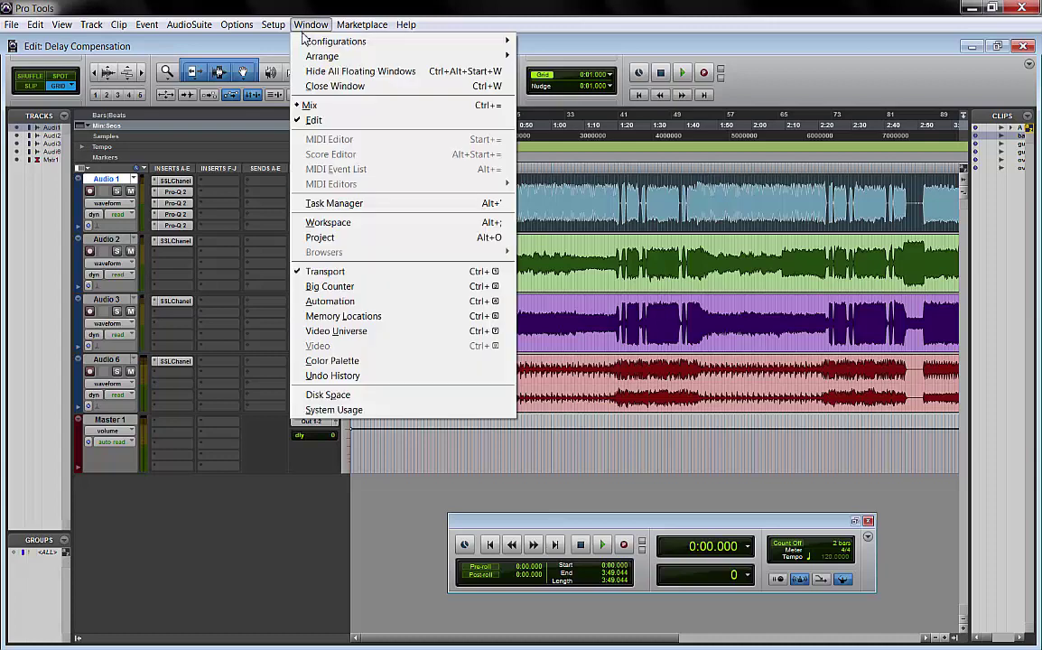
click(310, 107)
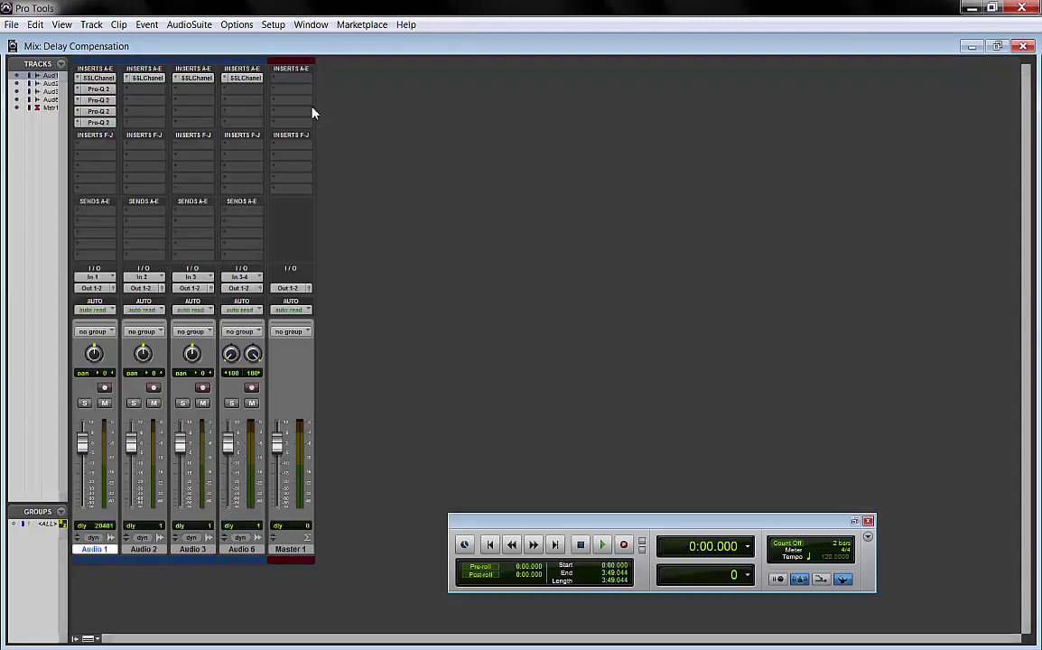
click(99, 638)
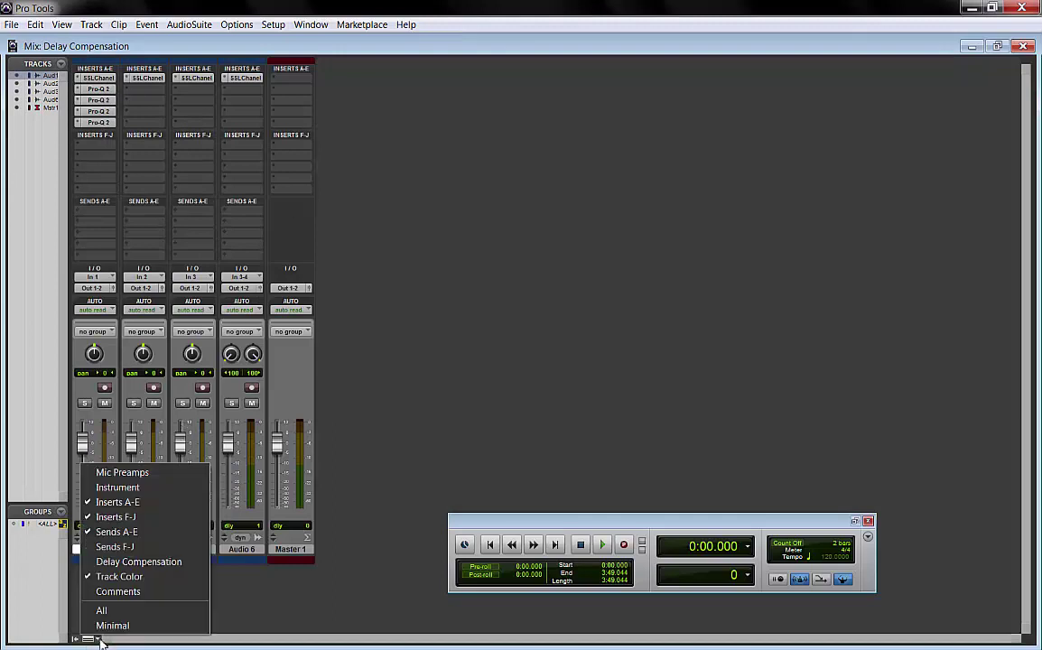
click(164, 563)
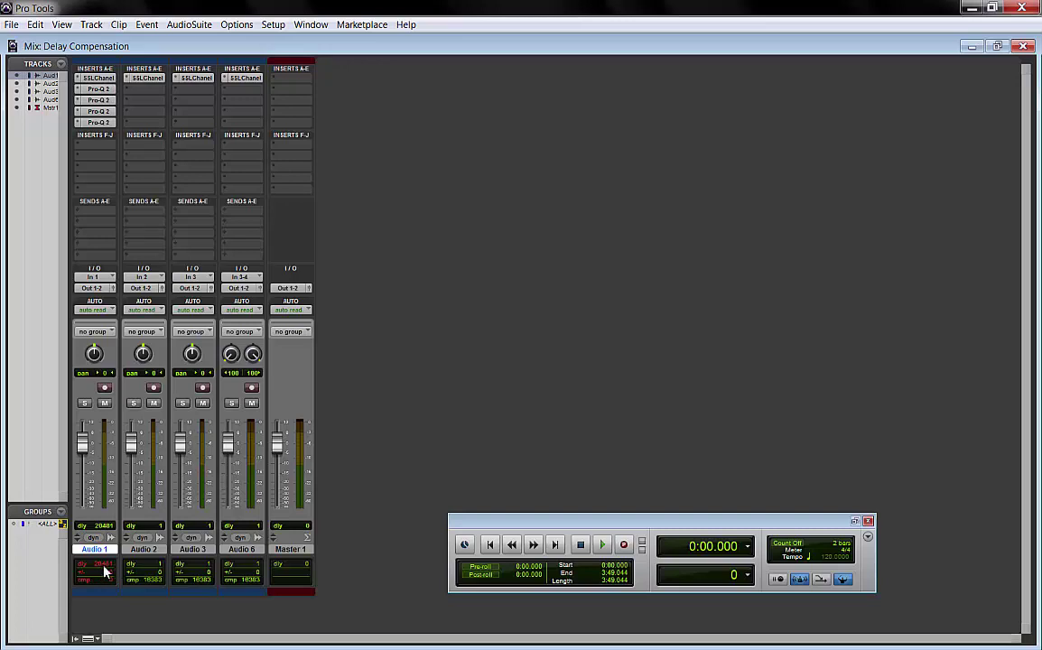
Disable plug-in delay compensation on Audio 1, greying out its 20481-sample delay readout
click(104, 566)
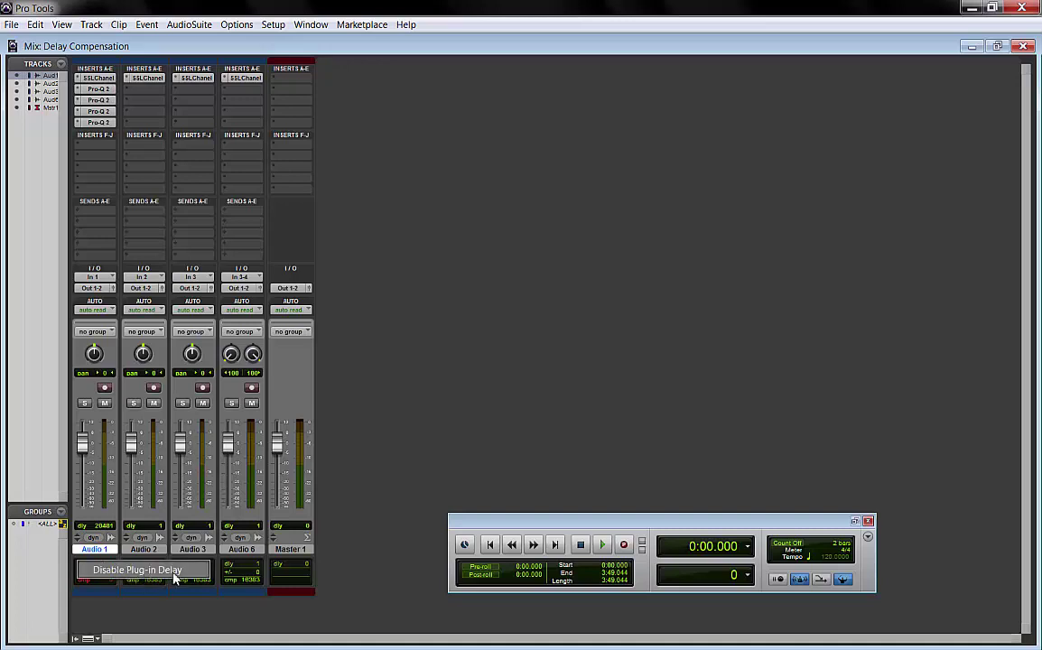
click(140, 576)
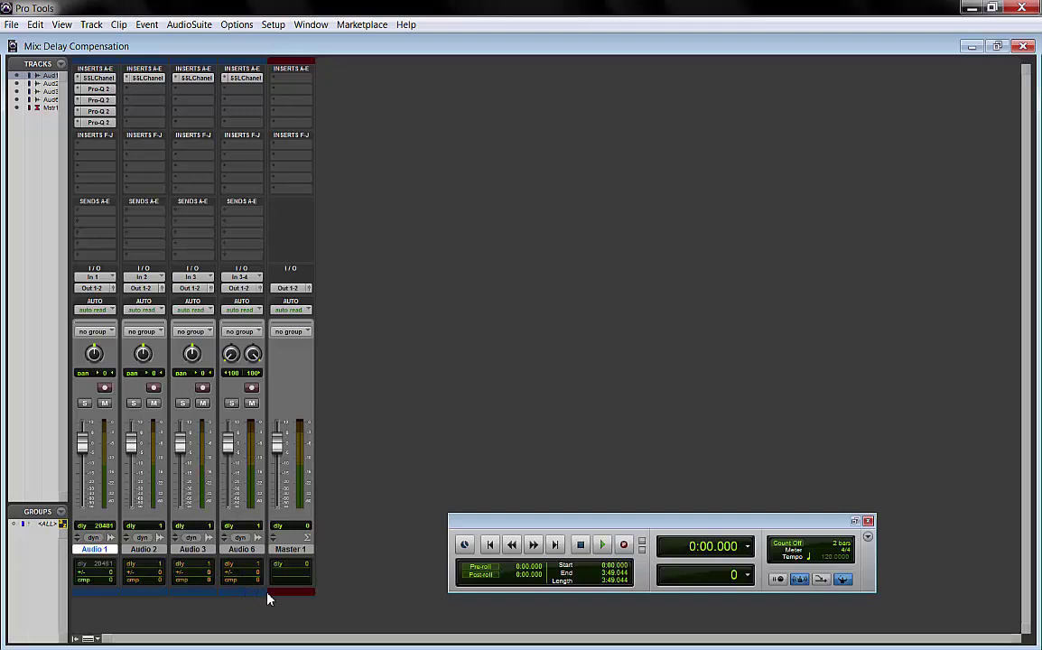
In the Edit window, trim the bass clip to start at 0:09 and bring up the Shift dialog
key(ctrl+equal)
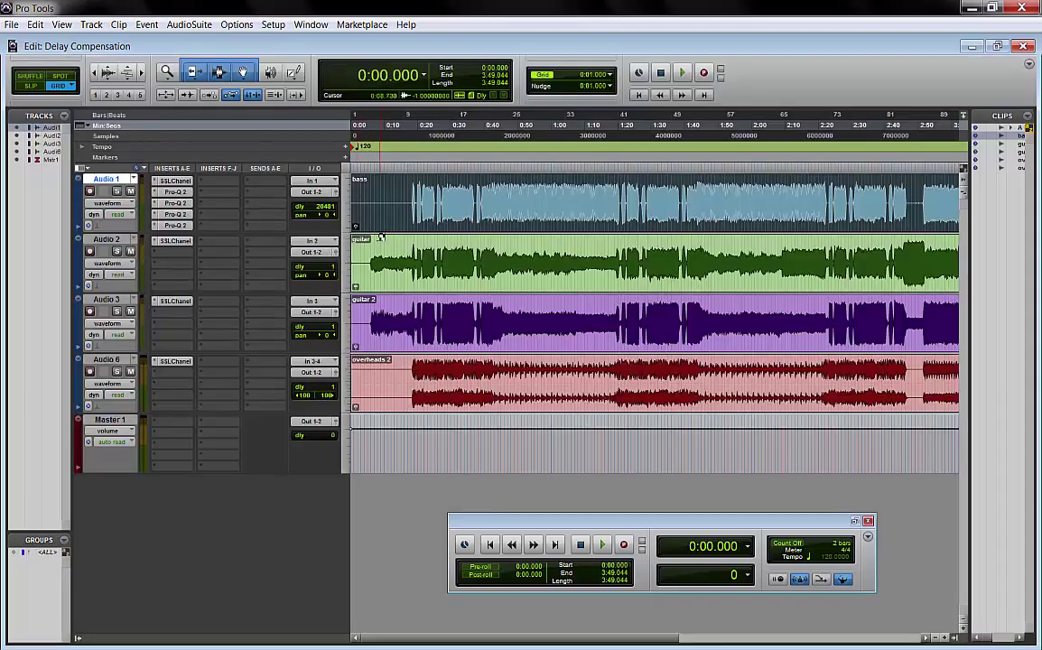
key(ctrl+bracketright)
shift+click(363, 203)
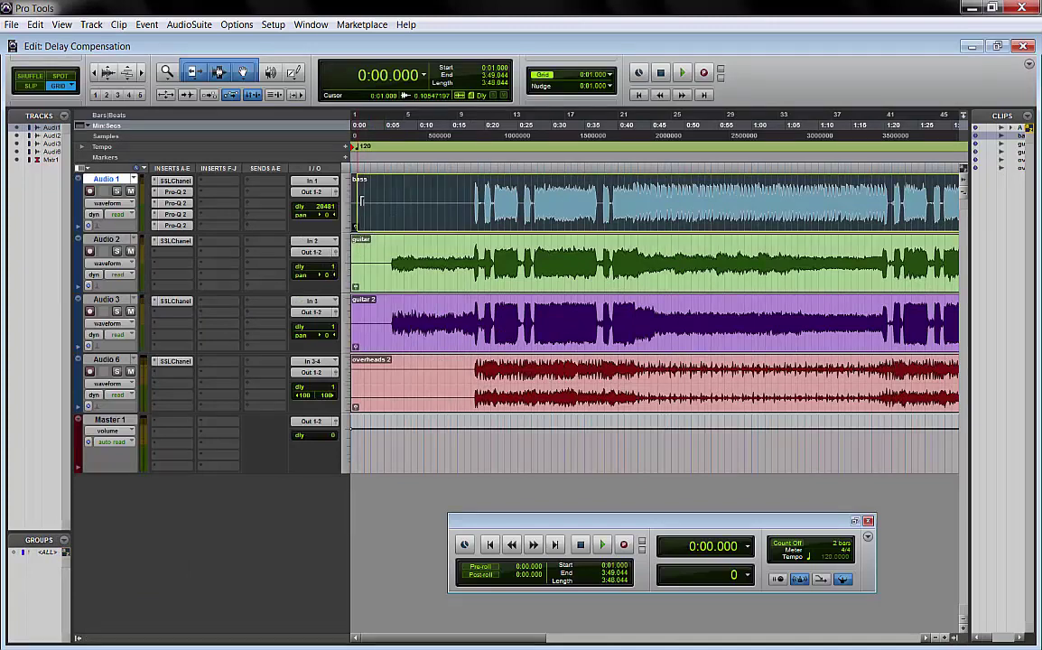
drag(361, 200, 418, 204)
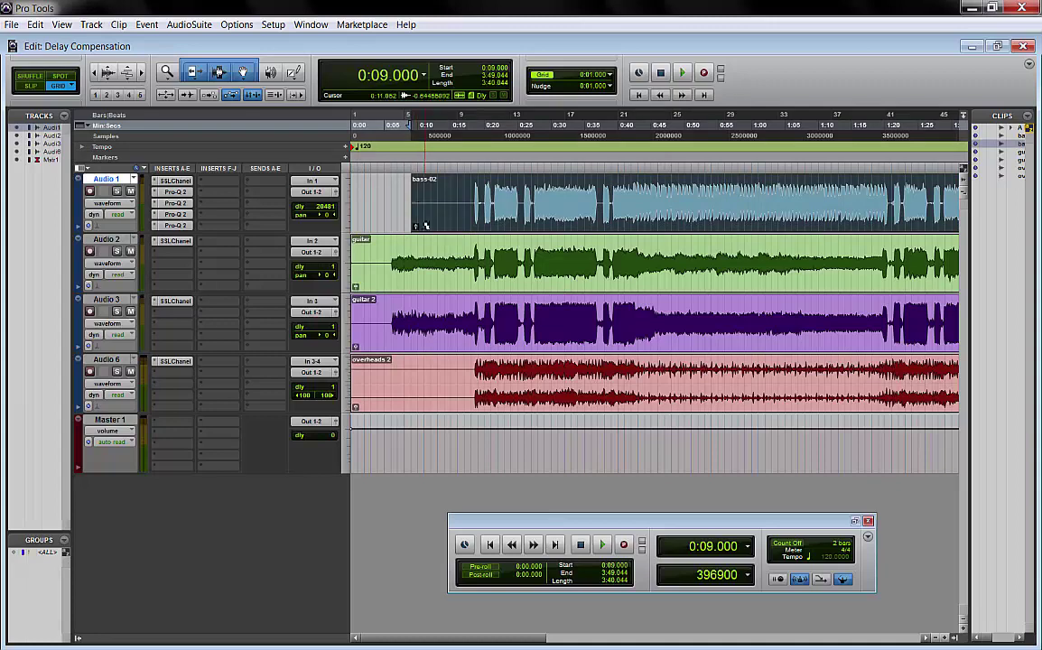
key(alt+h)
drag(524, 177, 476, 276)
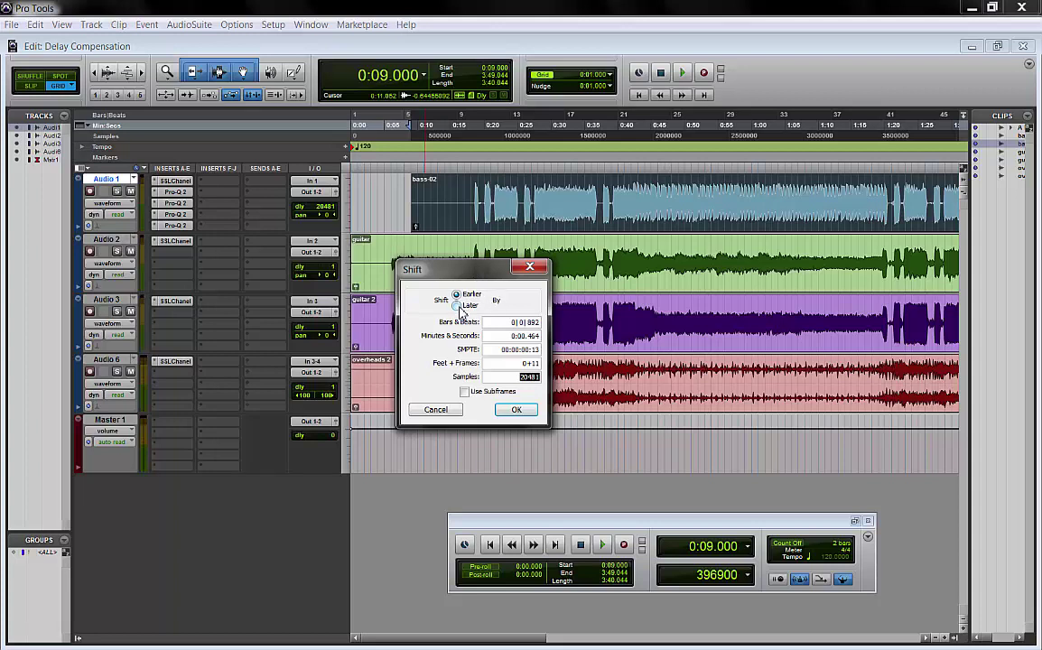
Shift bass-02 20481 samples earlier so it starts at 0:08.535
click(457, 306)
click(457, 295)
click(515, 411)
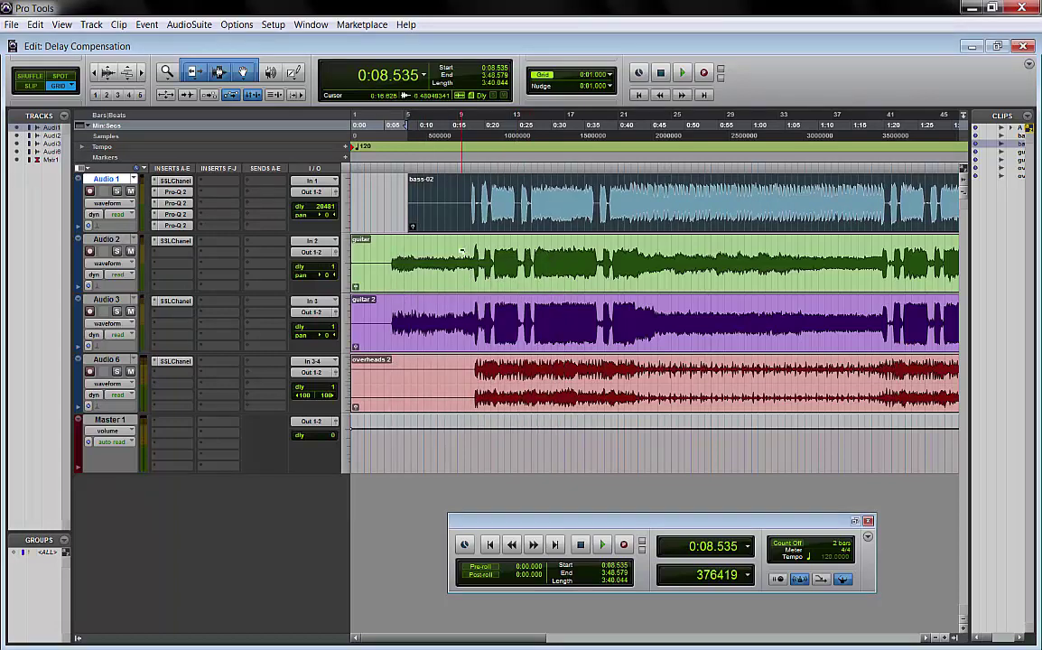
Compare the shift with undo and redo, then extend bass-02's start back to 0:00
key(ctrl+bracketright)
key(ctrl+bracketright)
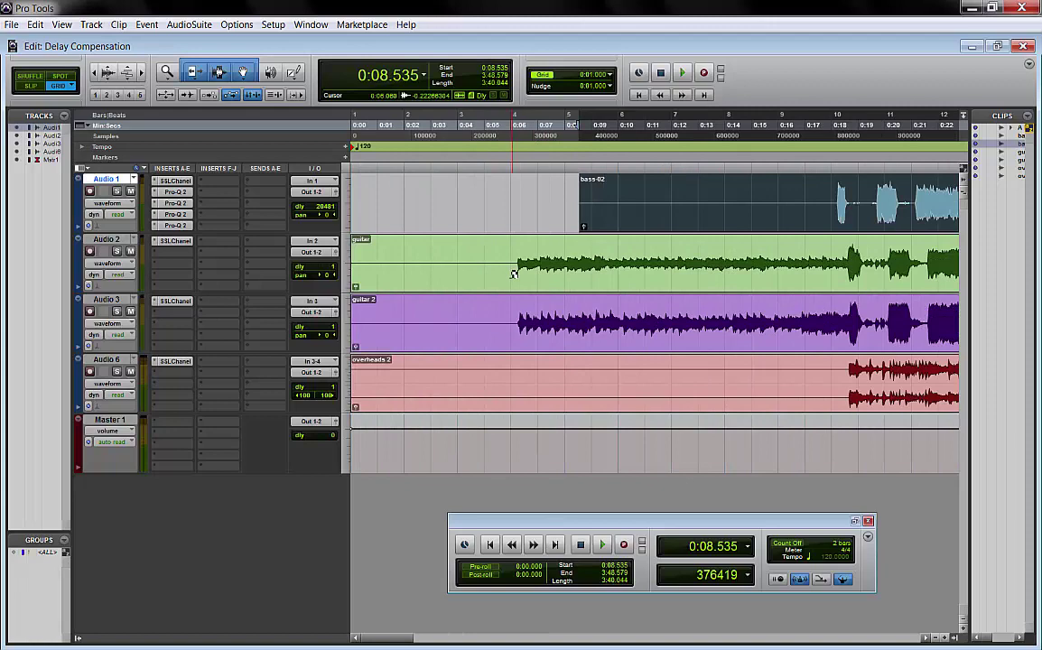
key(ctrl+z)
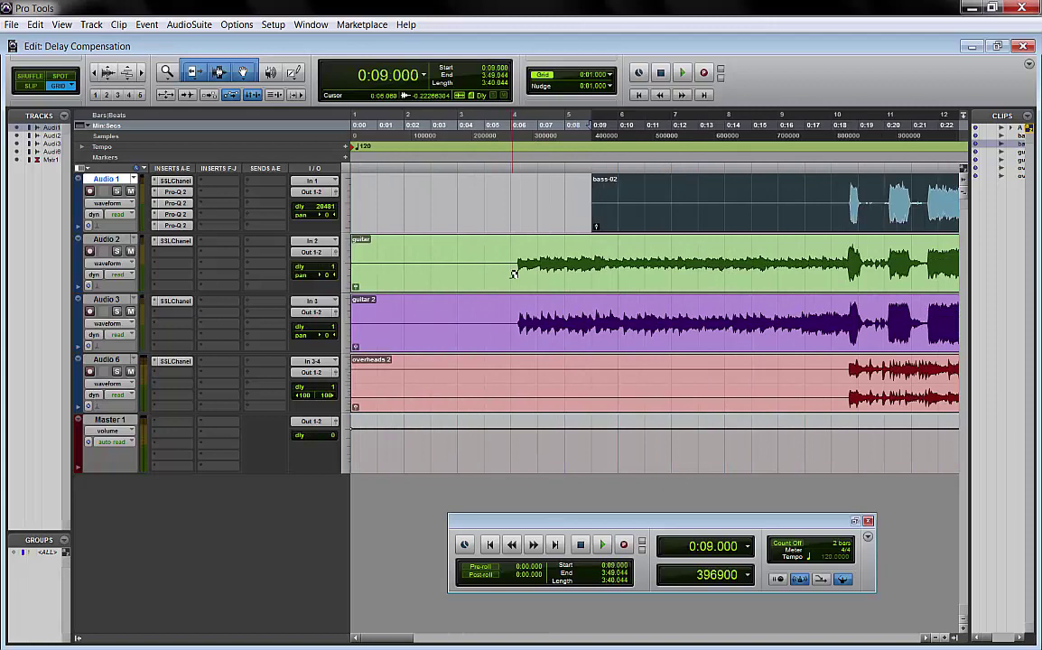
key(ctrl+shift+z)
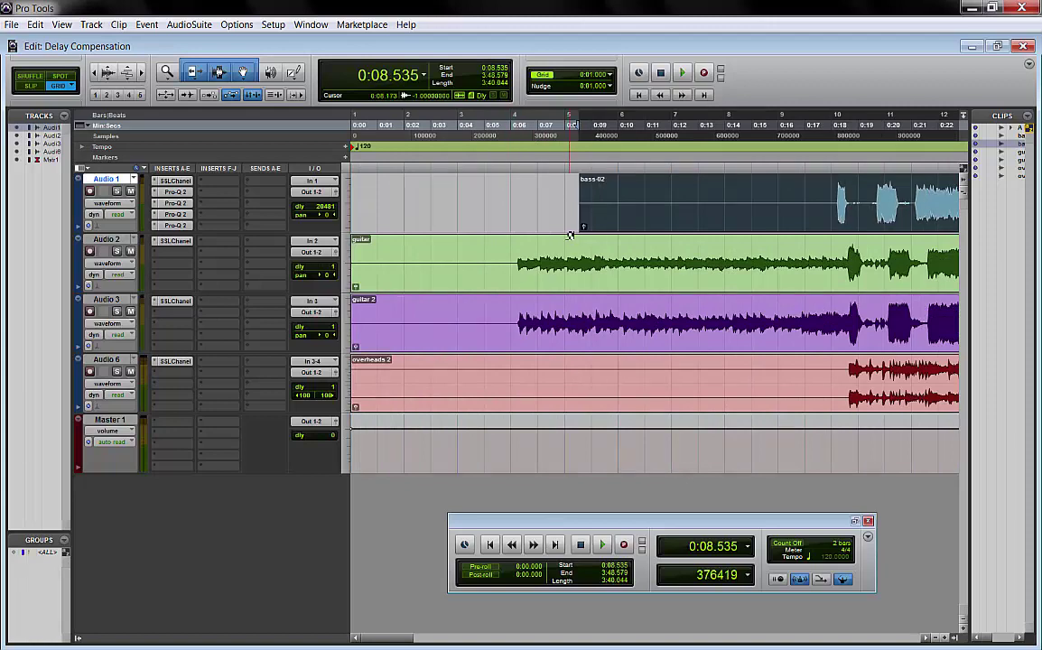
key(ctrl+bracketleft)
key(ctrl+bracketleft)
key(ctrl+bracketleft)
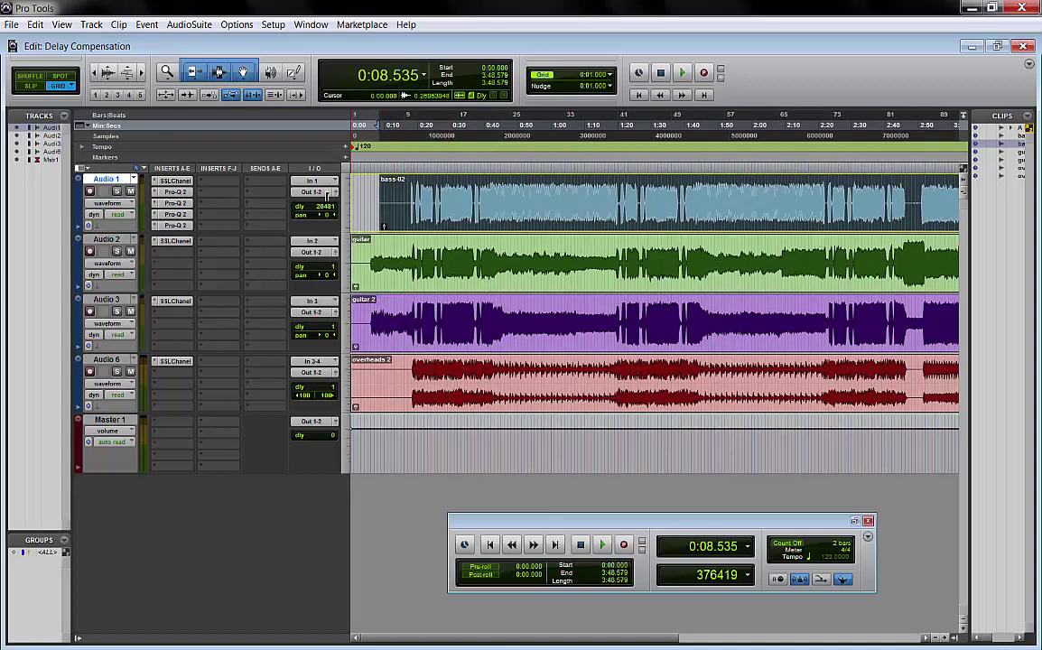
drag(388, 197, 379, 202)
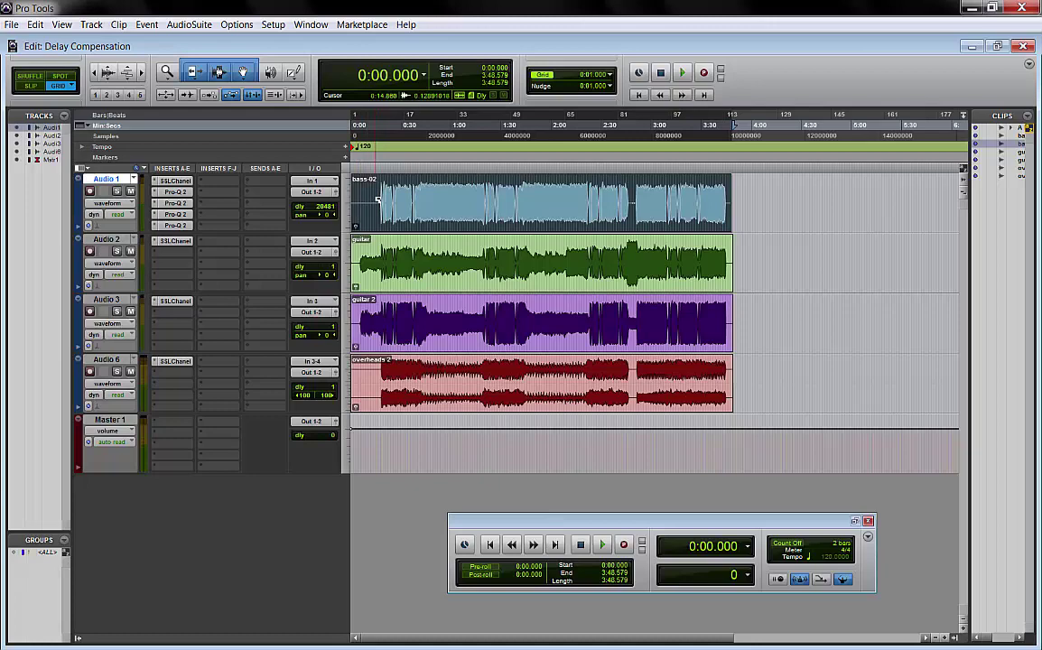
key(ctrl+bracketright)
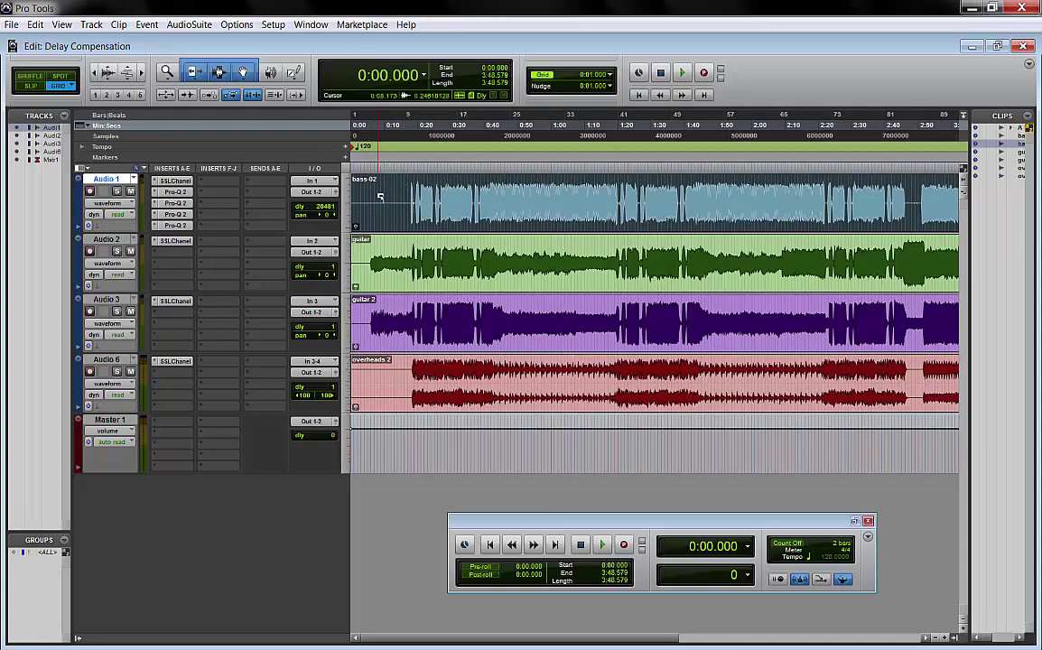
click(83, 168)
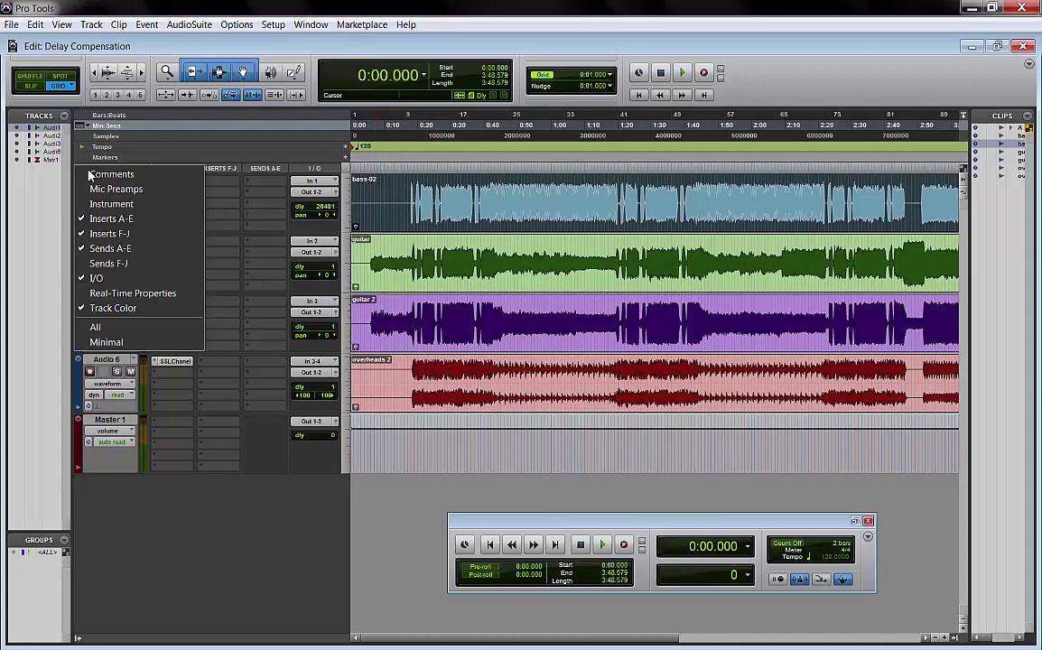
click(92, 174)
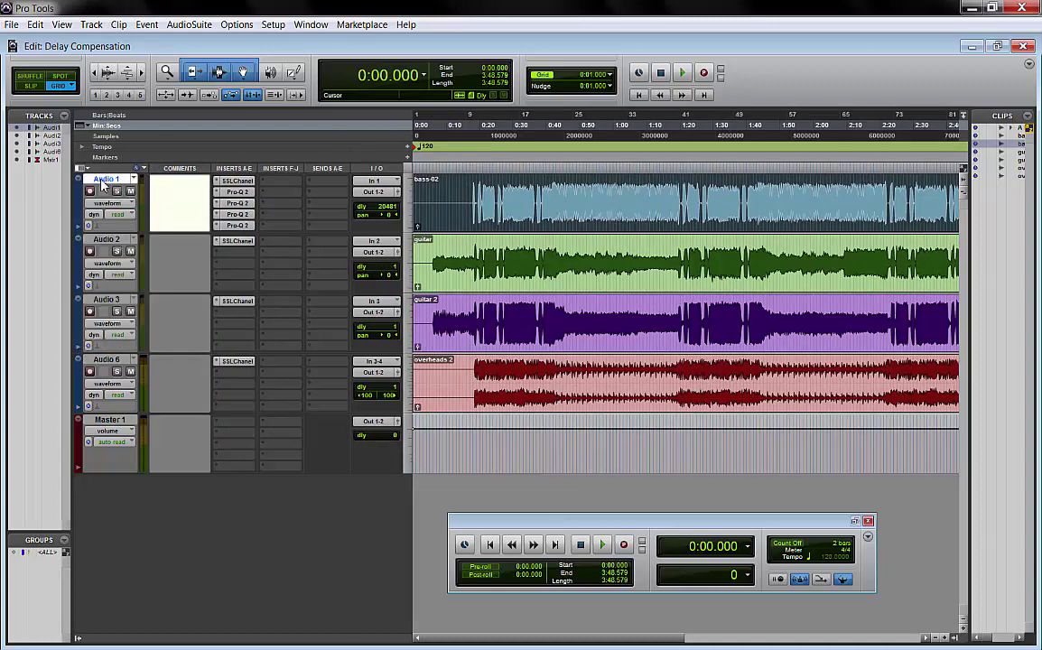
click(83, 168)
key(Escape)
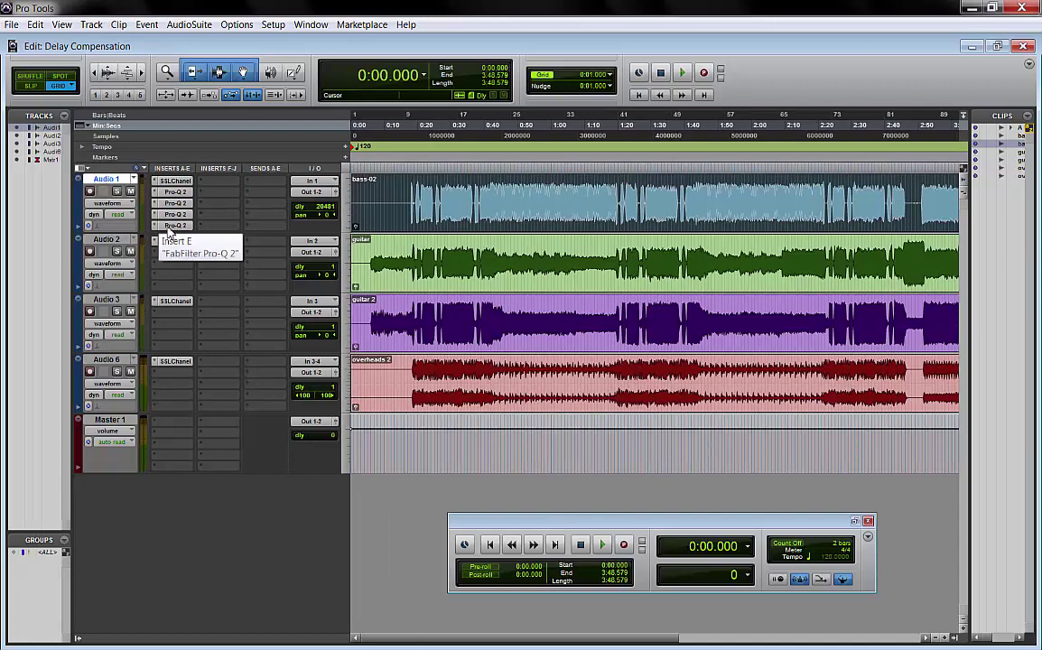
right_click(170, 228)
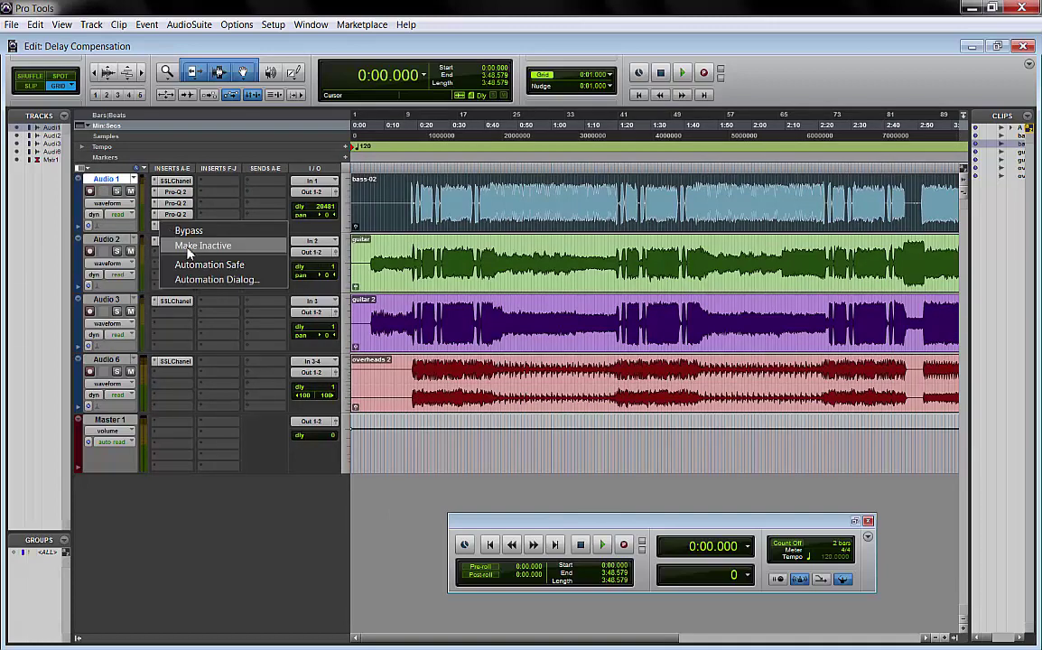
click(201, 245)
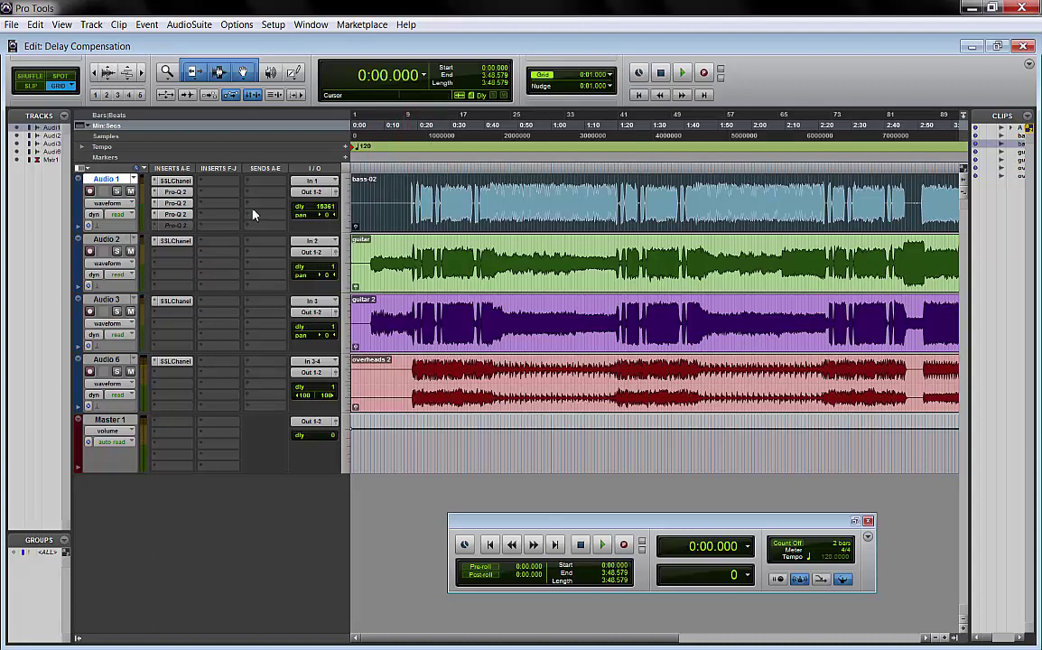
right_click(181, 226)
click(185, 241)
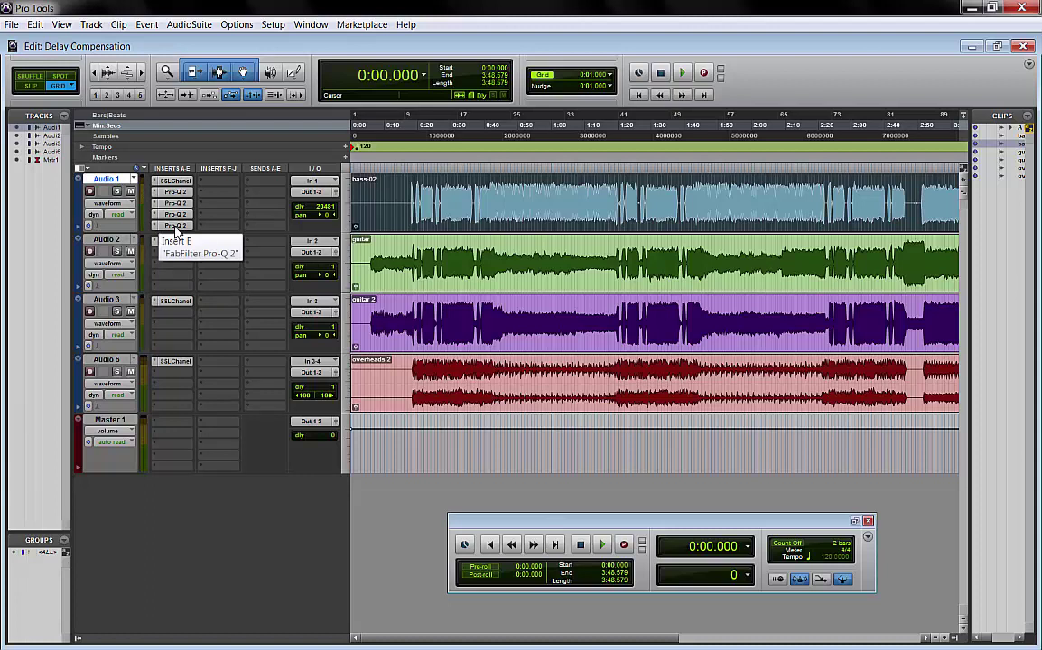
right_click(177, 229)
click(190, 237)
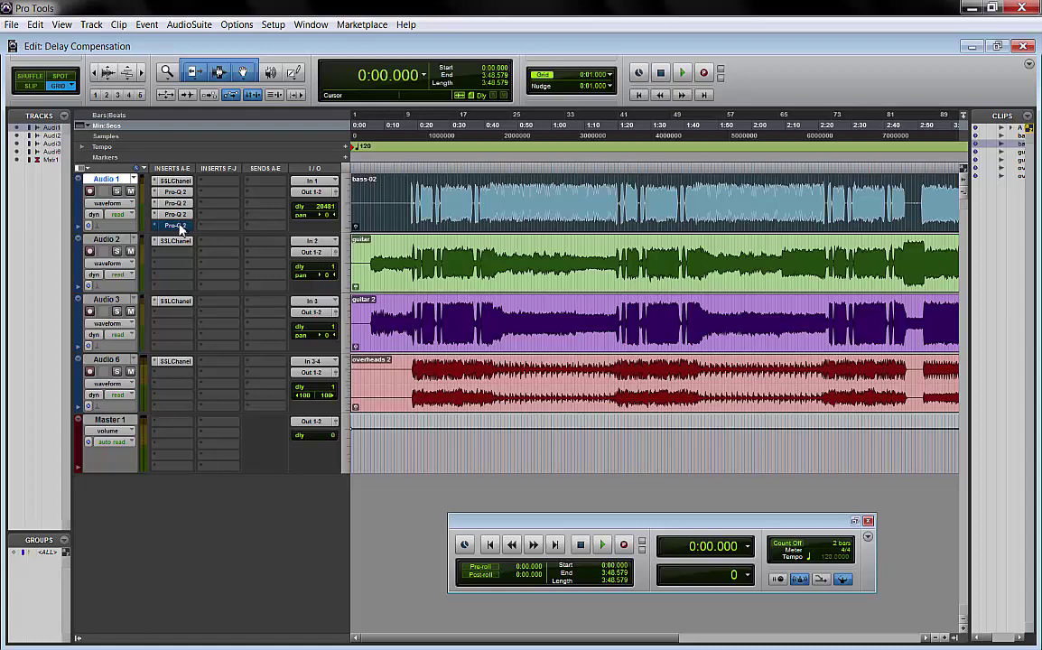
right_click(191, 229)
click(190, 231)
key(ctrl+bracketleft)
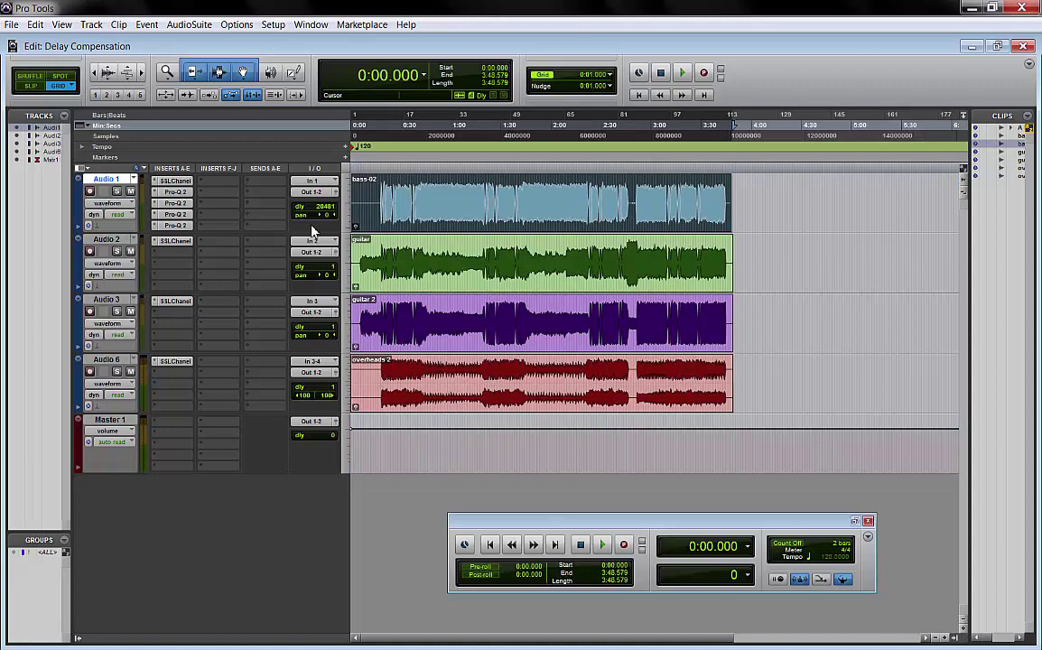